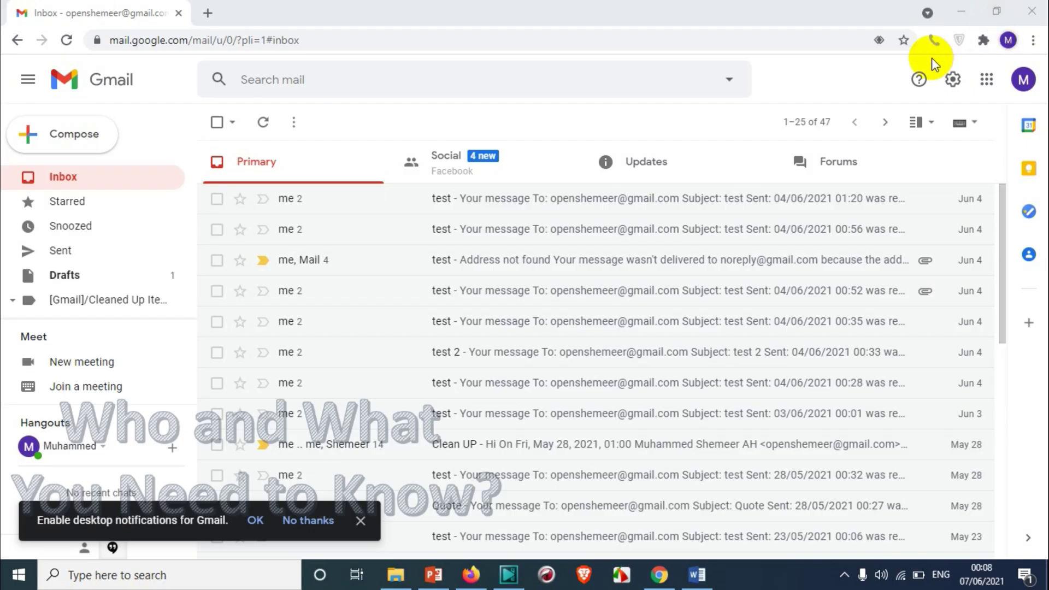
Start a new message and set its sample text to Comic Sans MS.
left_click(104, 145)
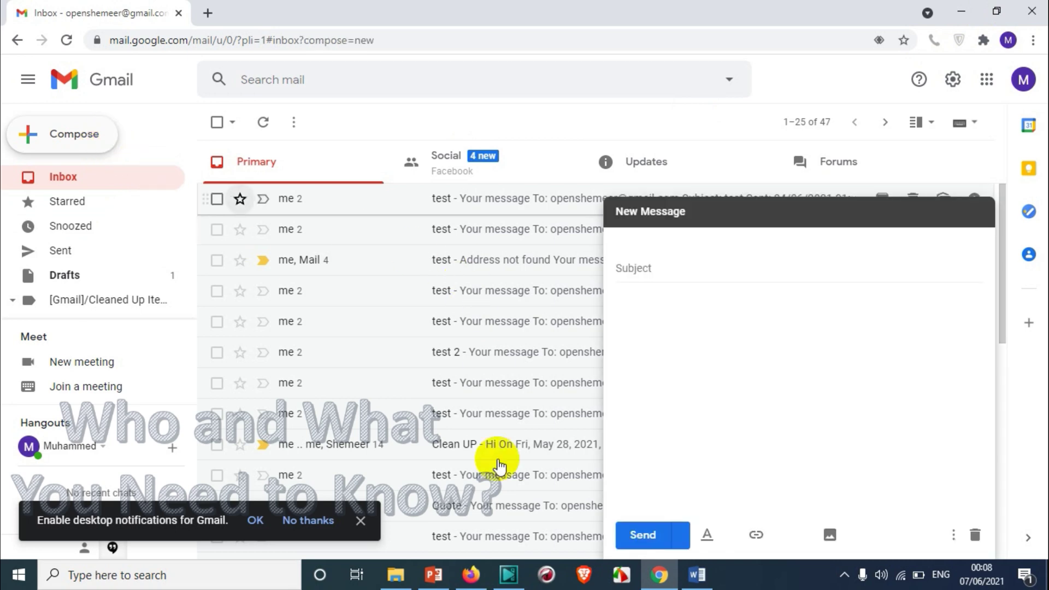
left_click(362, 521)
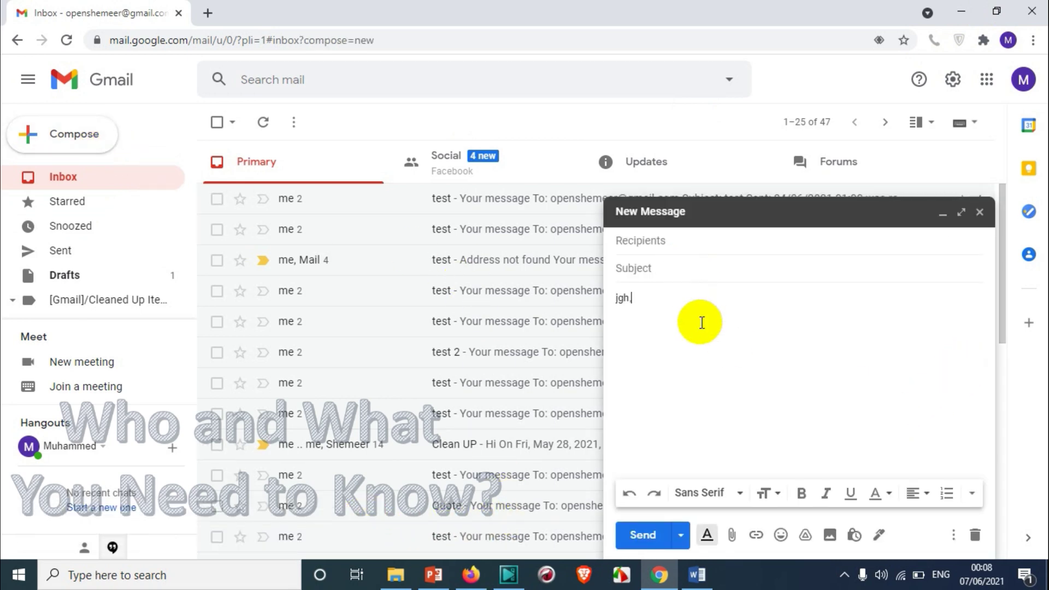
left_click_drag(705, 299, 499, 312)
left_click(708, 493)
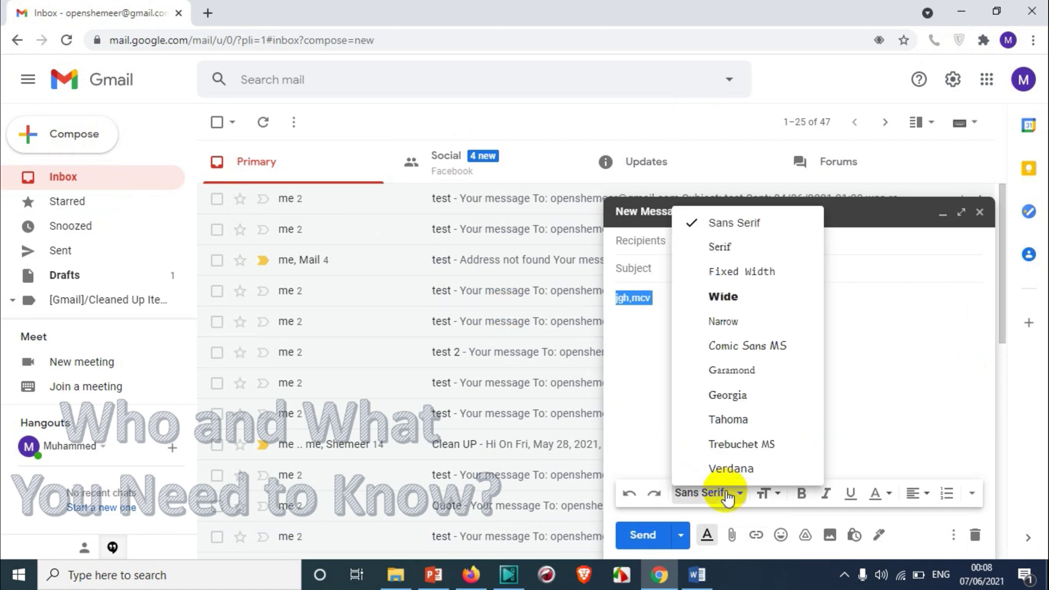
left_click(734, 352)
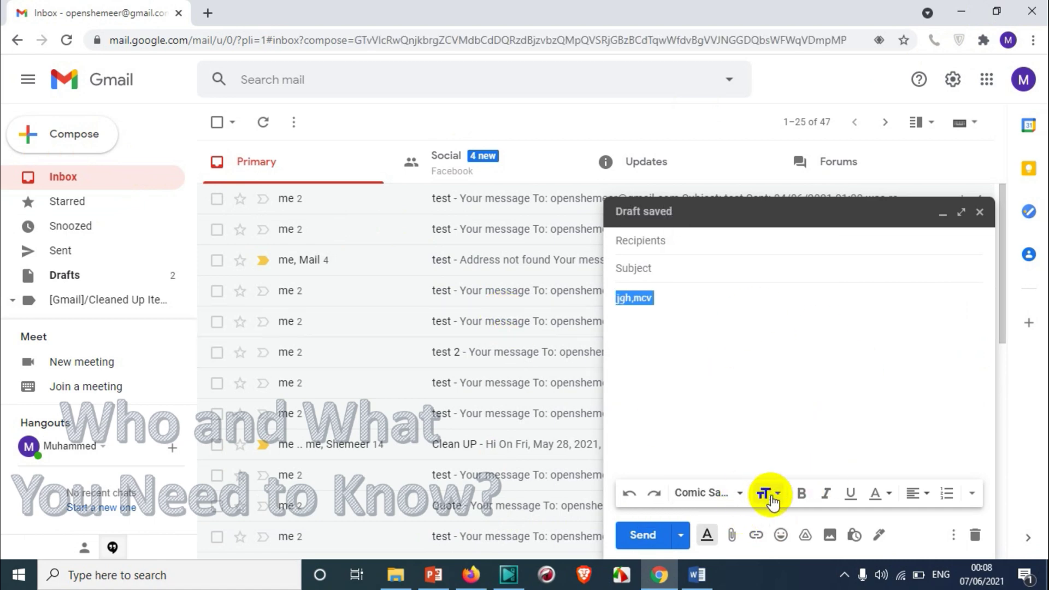
Make the sample text italic, underlined and Large, then save and close the draft.
left_click(825, 498)
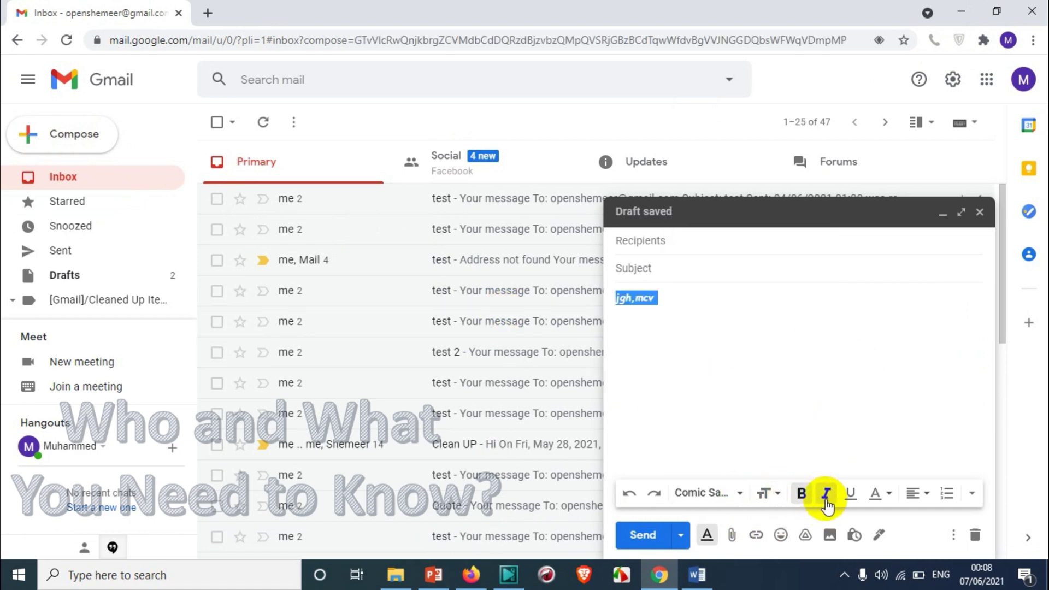
left_click(850, 495)
left_click(768, 493)
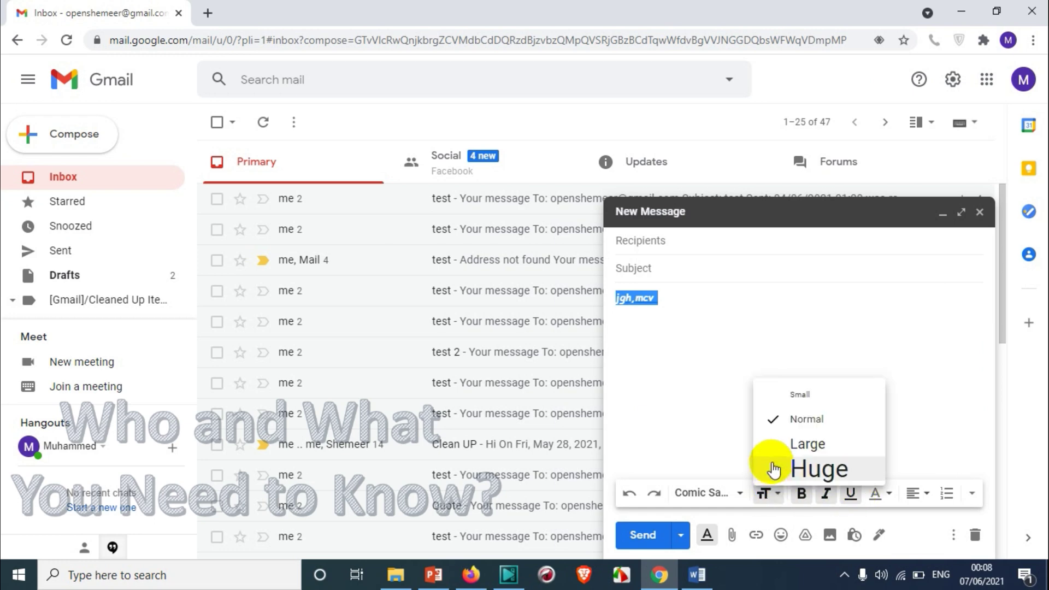
left_click(808, 444)
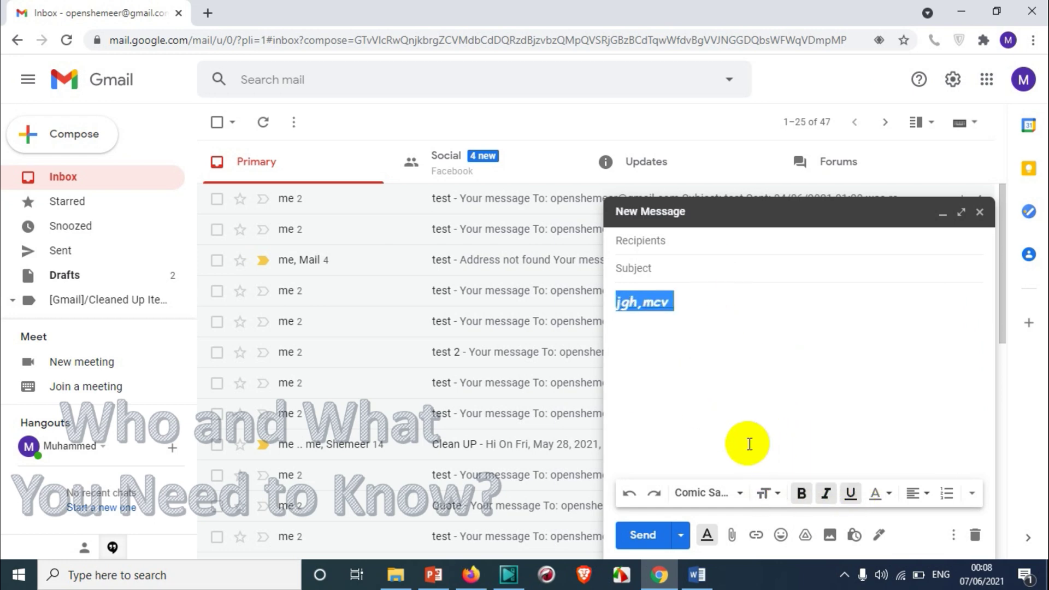
left_click(700, 303)
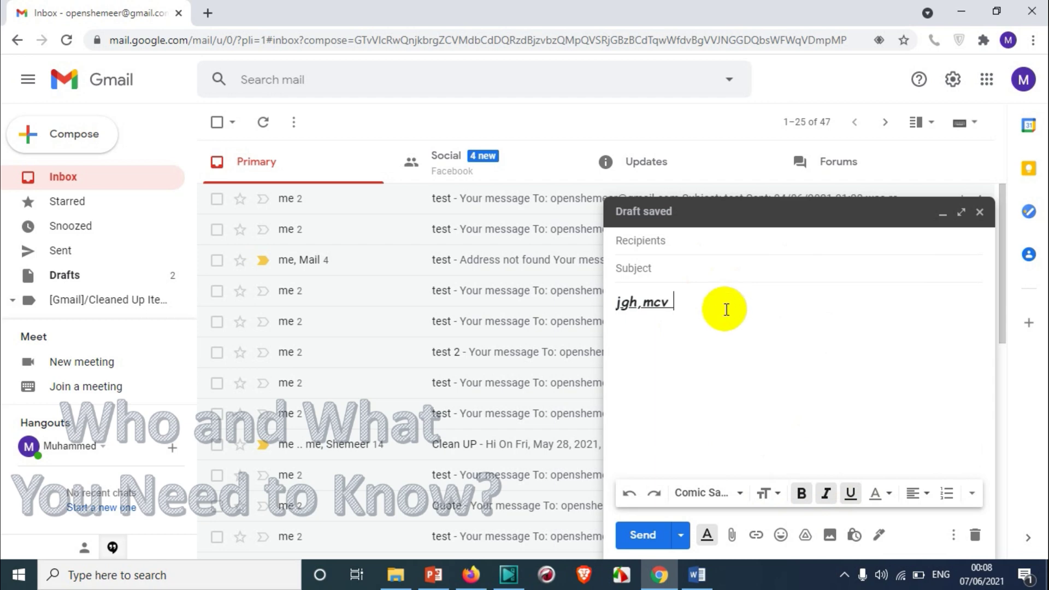
left_click(980, 213)
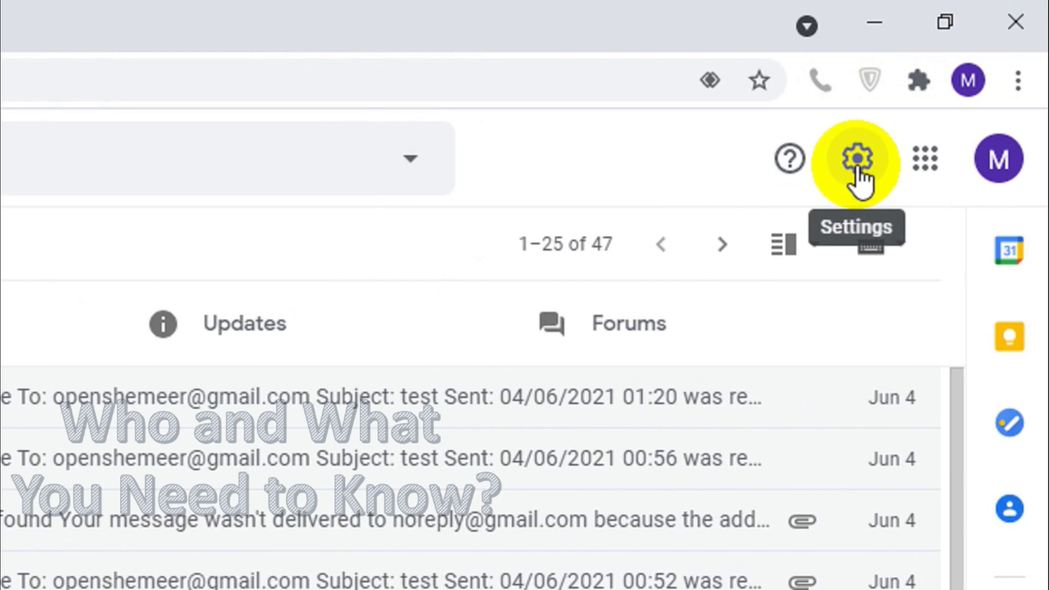
Open Gmail's full settings on the General tab and scroll to Default text style.
left_click(856, 160)
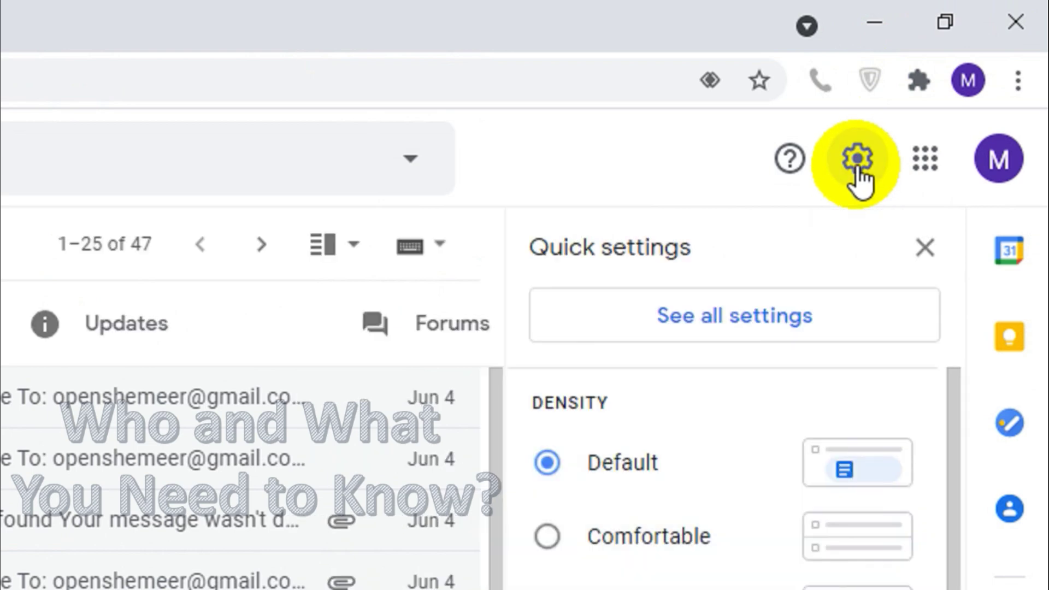
left_click(758, 331)
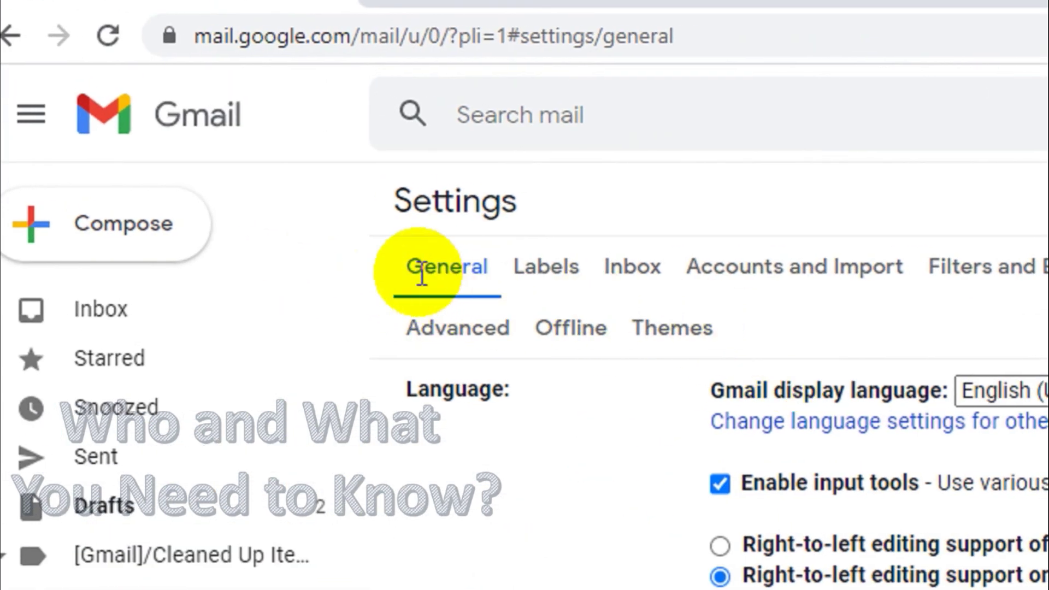
scroll(734, 349, "down", 5)
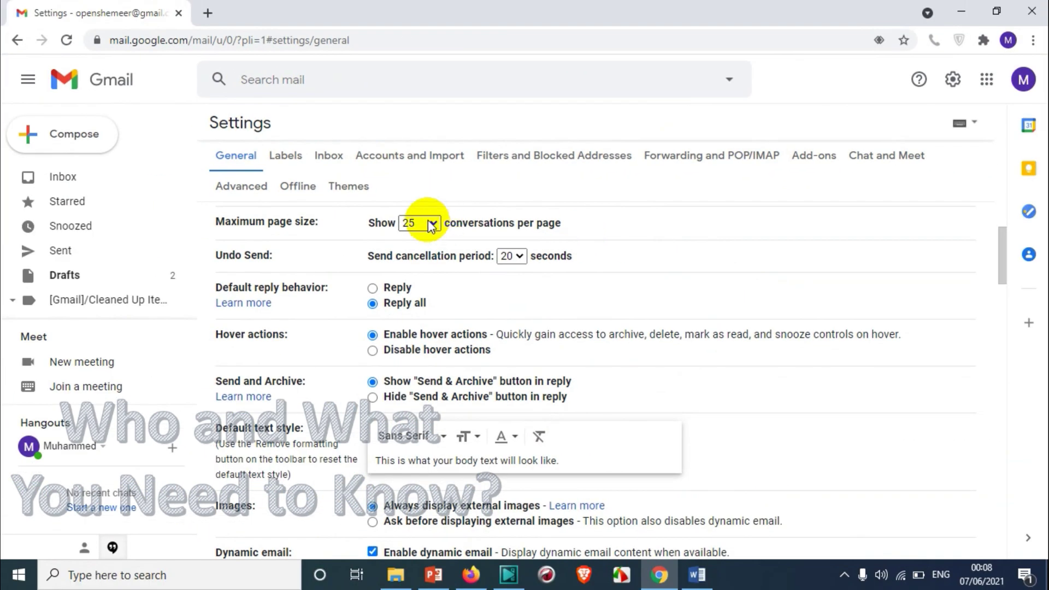
scroll(257, 451, "down", 3)
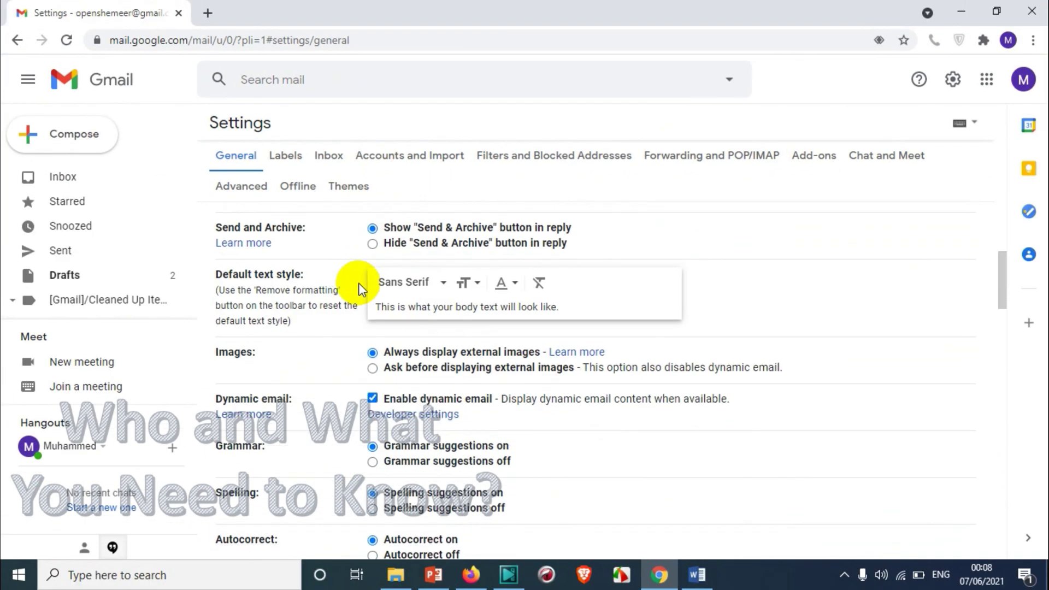
scroll(90, 485, "up", 1)
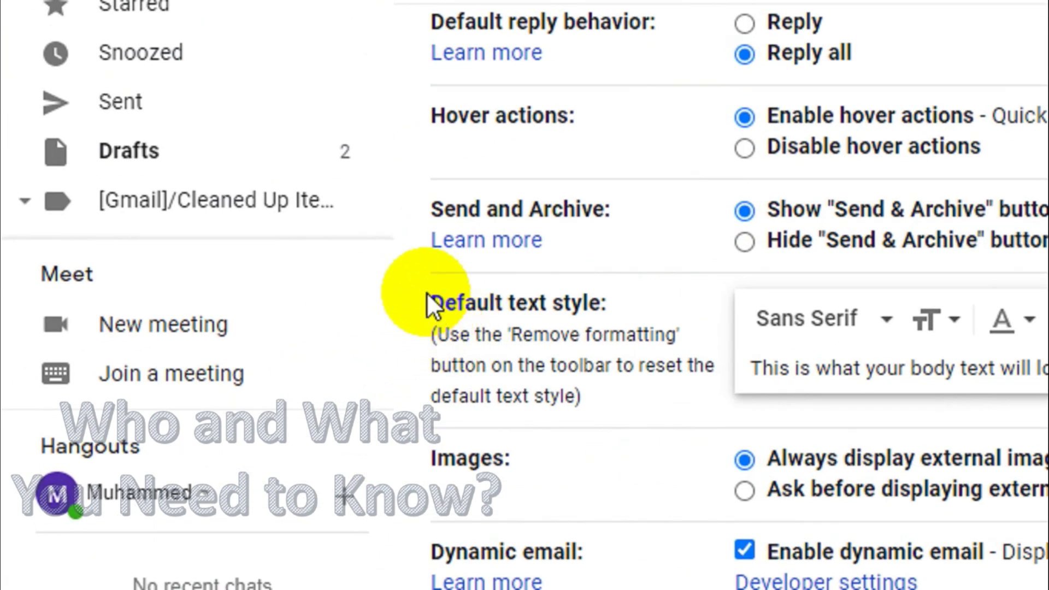
Set the default text style font to Comic Sans MS.
left_click_drag(426, 292, 459, 311)
left_click(538, 316)
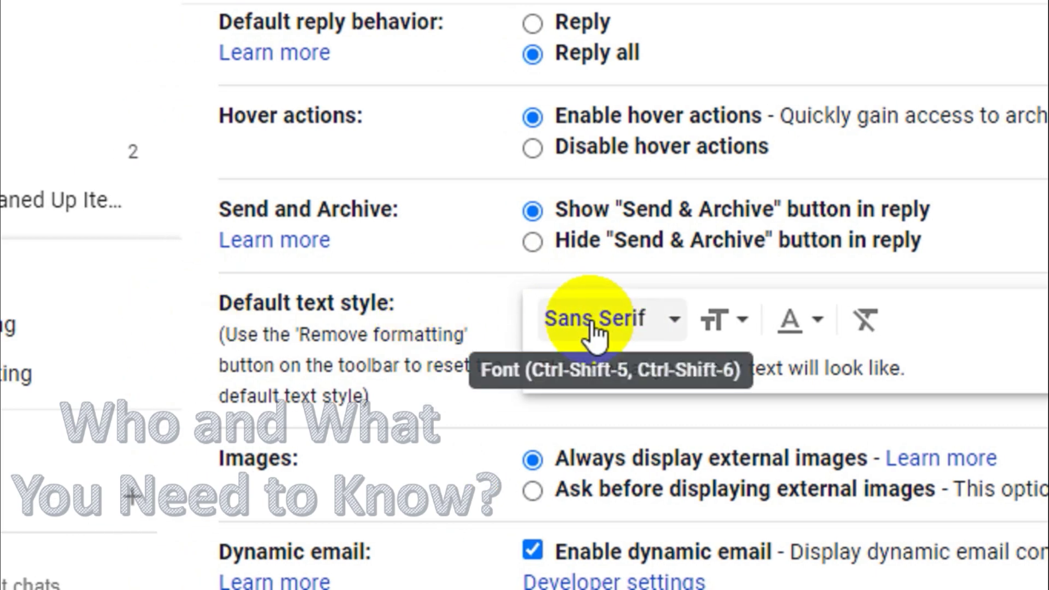
left_click(625, 320)
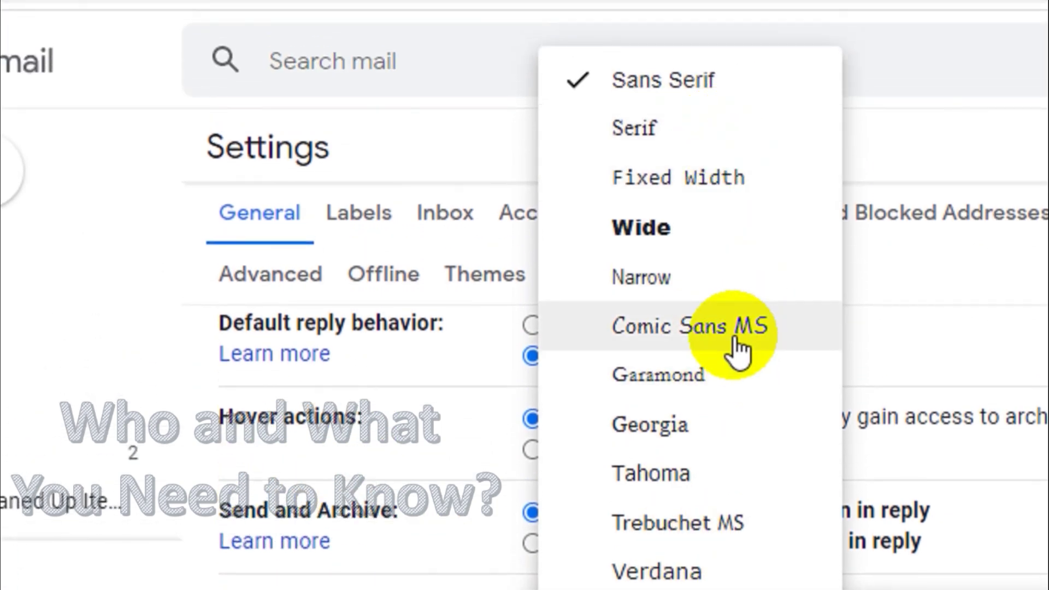
left_click(721, 227)
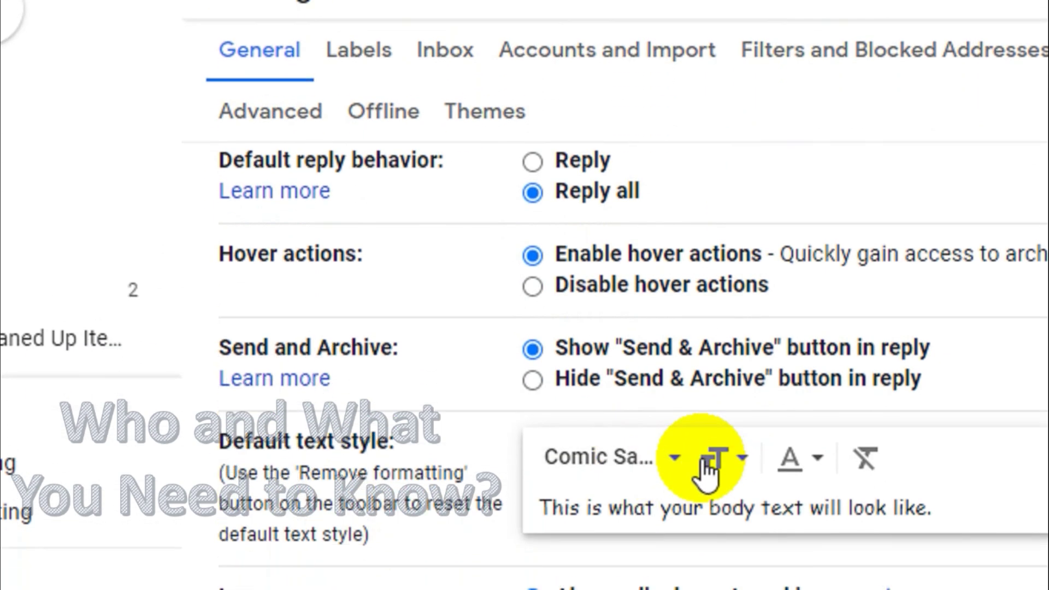
left_click_drag(544, 437, 1010, 417)
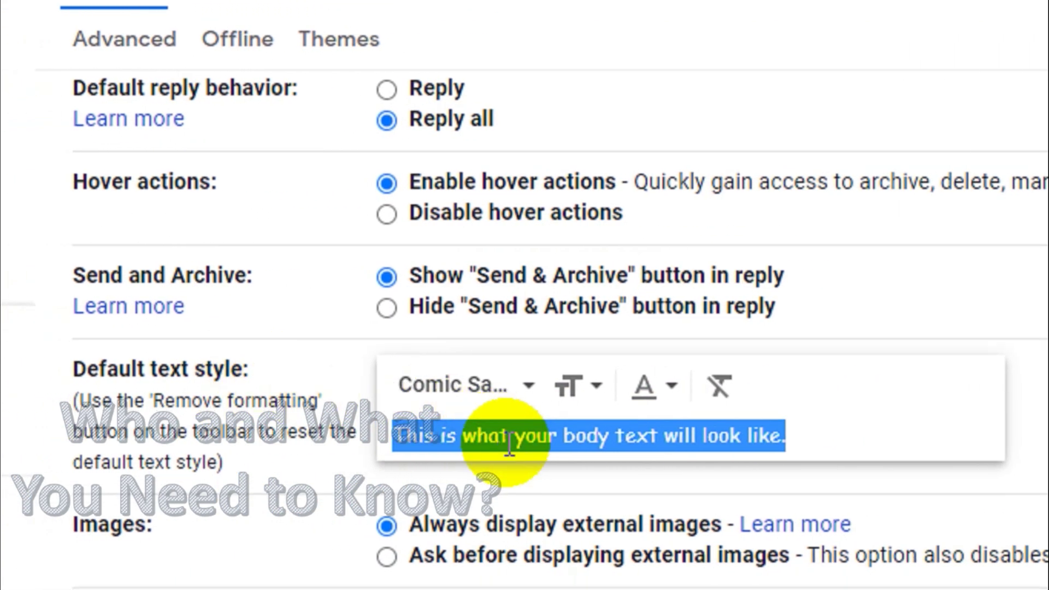
left_click(461, 432)
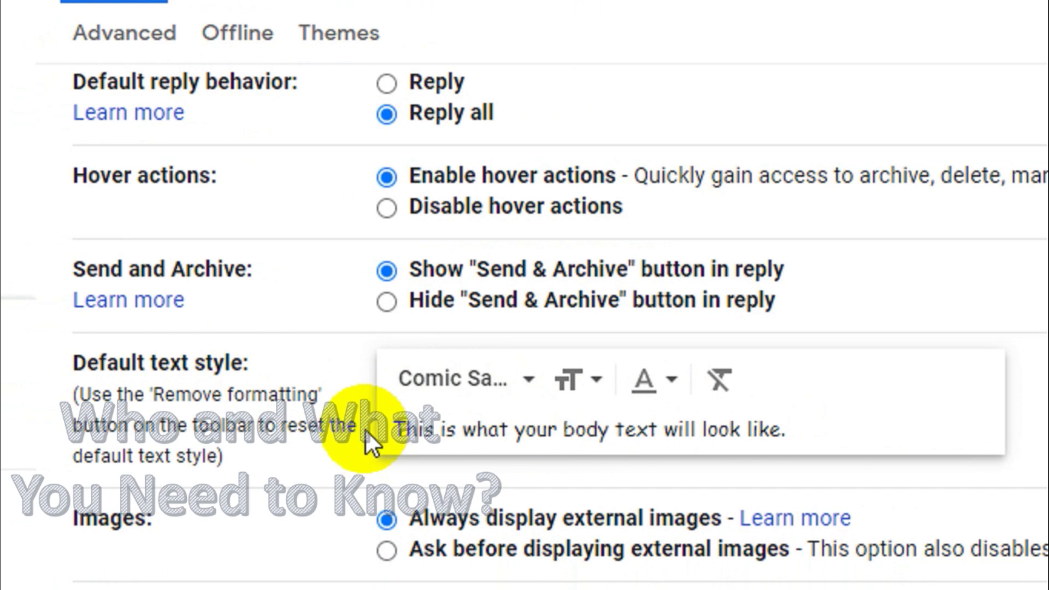
left_click(440, 382)
left_click(442, 385)
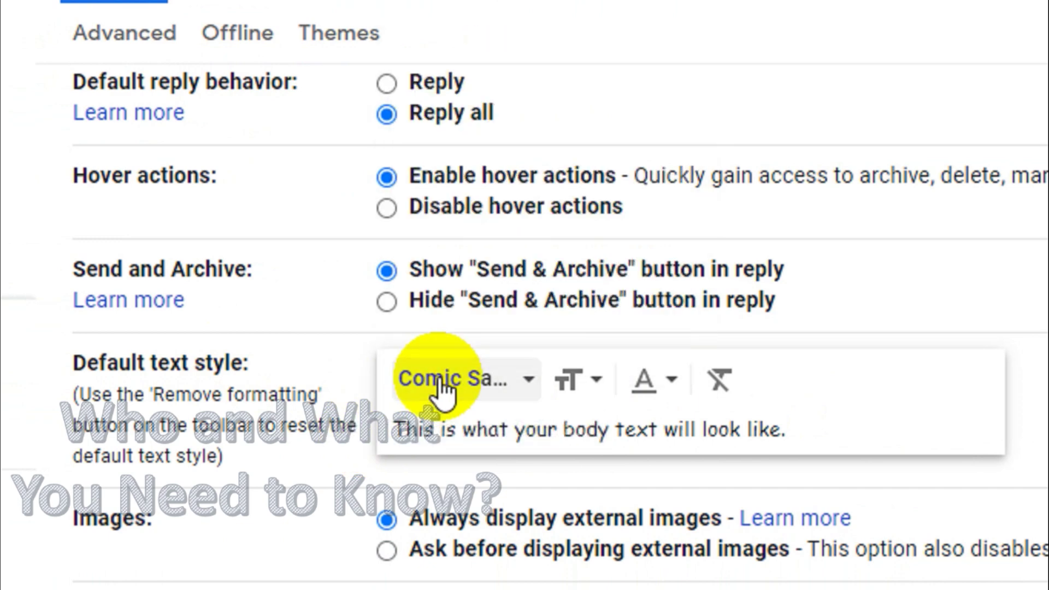
Set the default text size to Large and select the whole preview sentence.
left_click(596, 378)
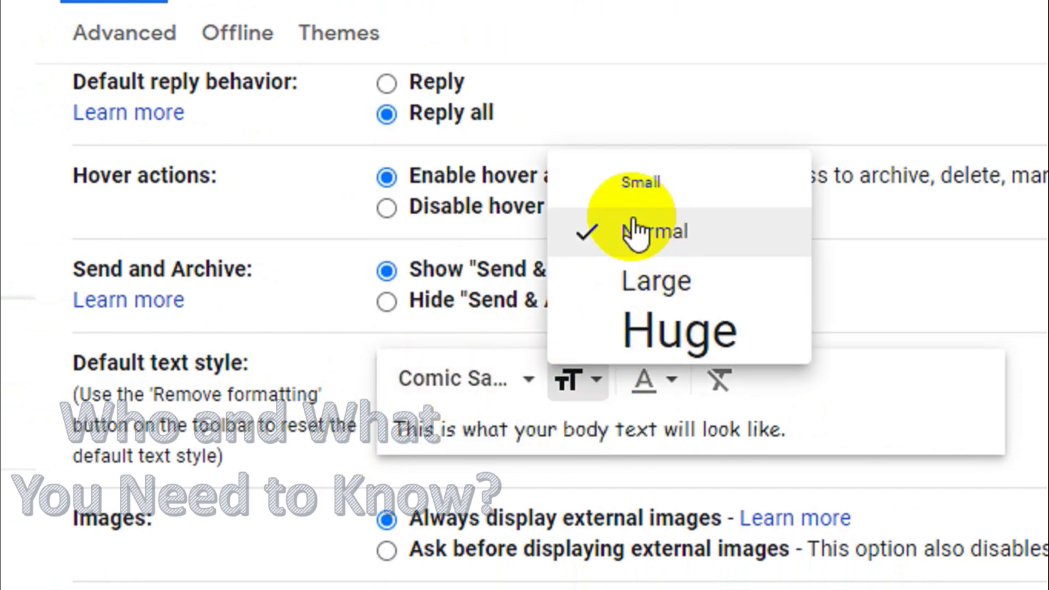
left_click(667, 280)
double_click(403, 430)
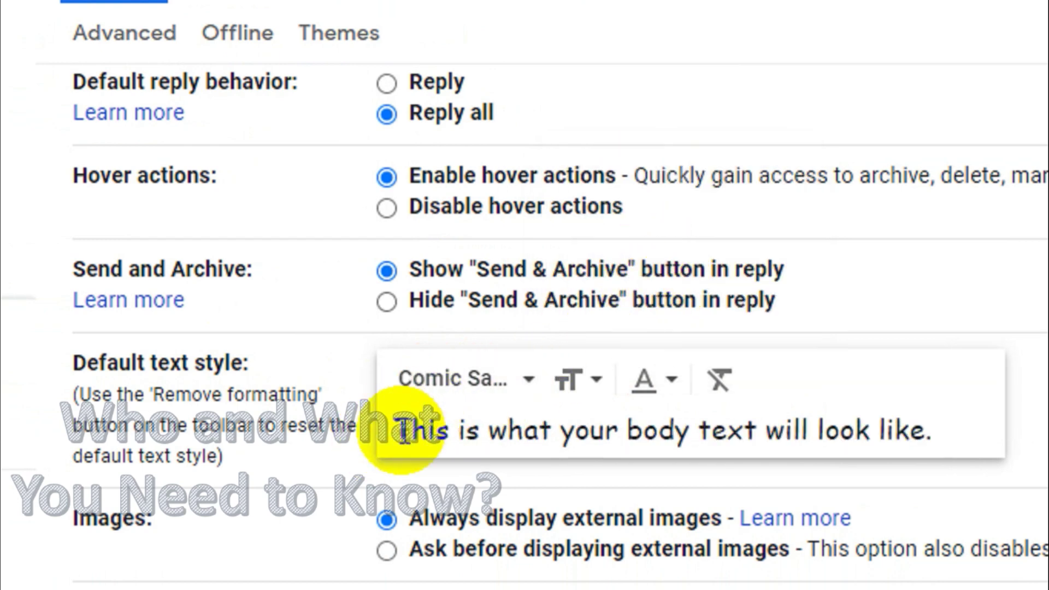
left_click_drag(402, 429, 576, 428)
left_click(794, 402)
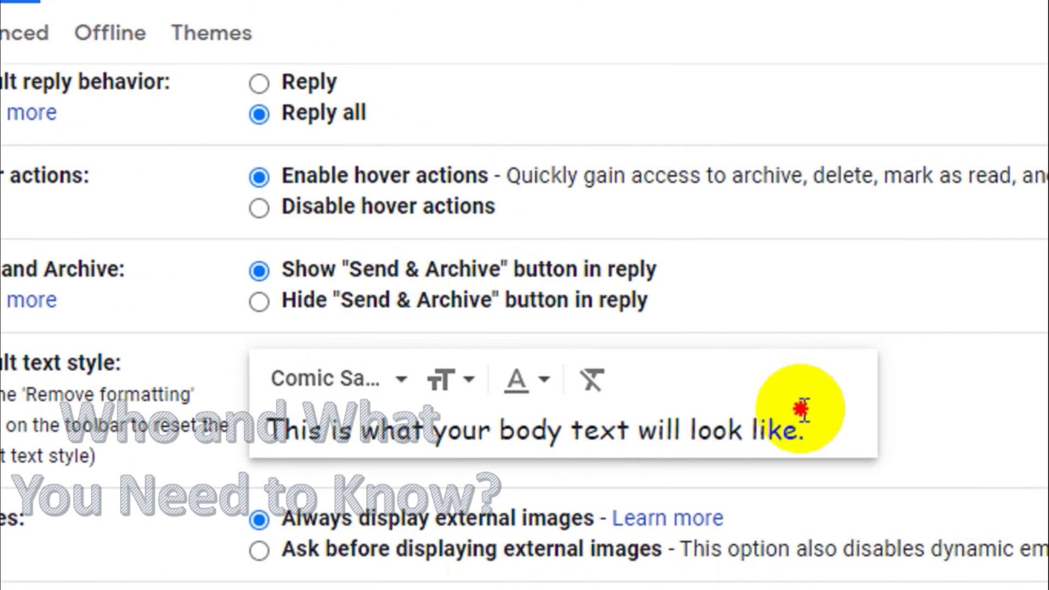
triple_click(767, 414)
Try the Huge size on the preview, then return the default size to Large.
left_click(419, 380)
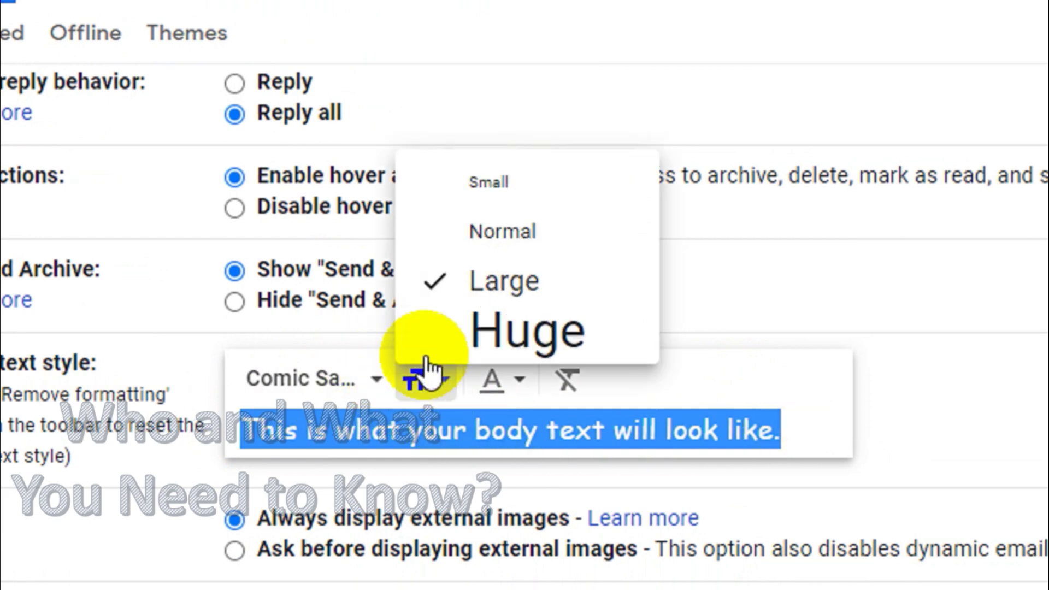
left_click(458, 350)
left_click(437, 382)
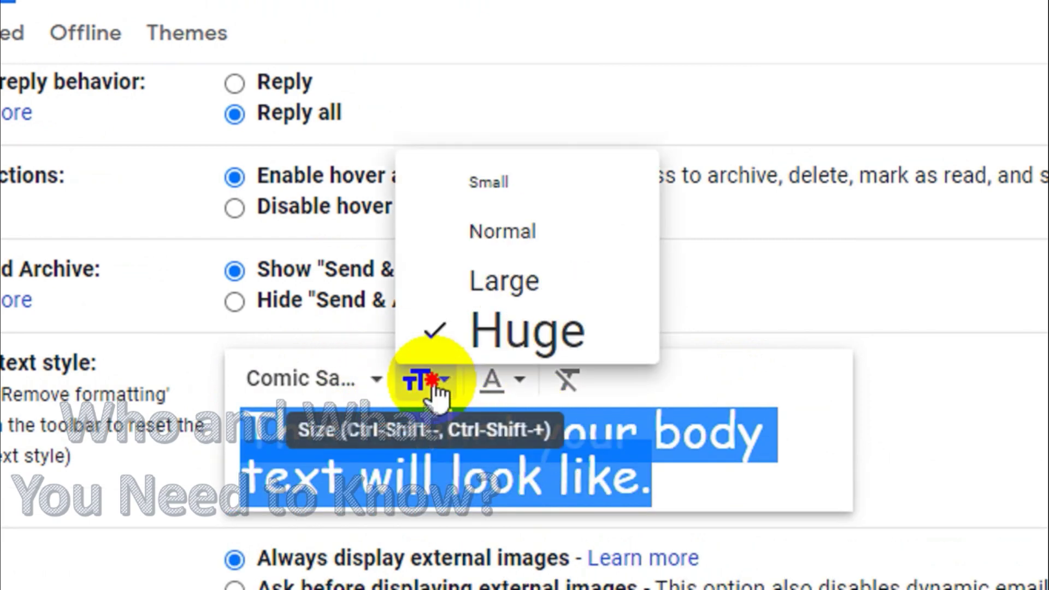
left_click(501, 290)
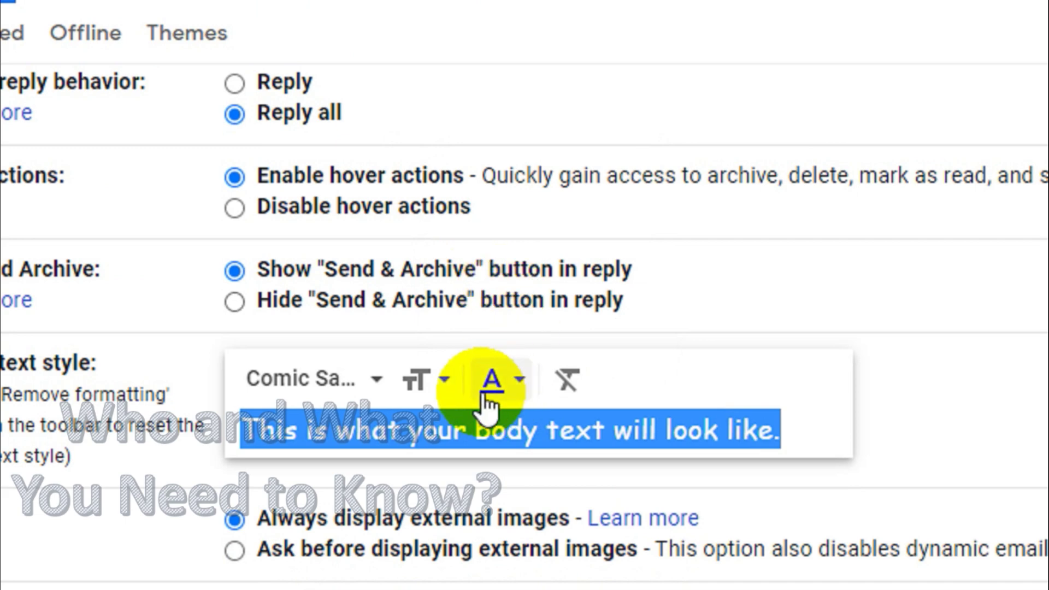
left_click(416, 382)
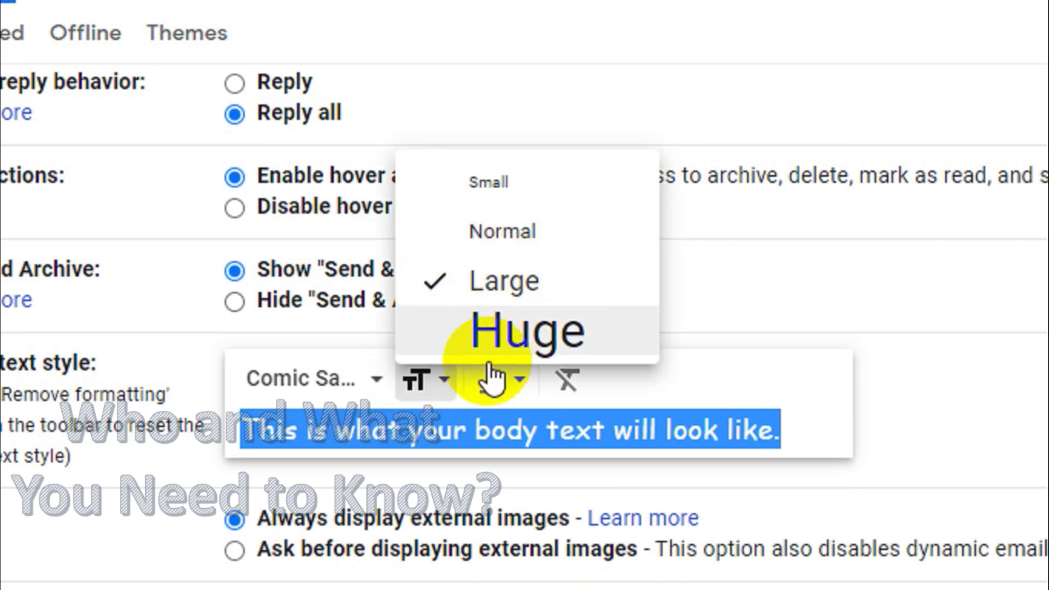
left_click(488, 420)
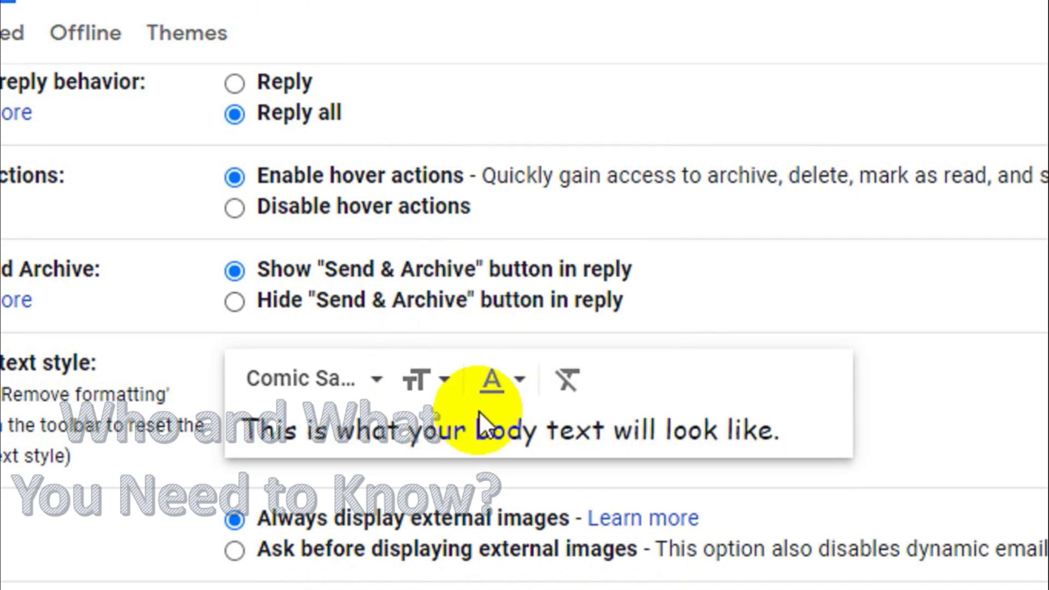
Change the default text colour to dark violet and save the settings.
left_click(522, 383)
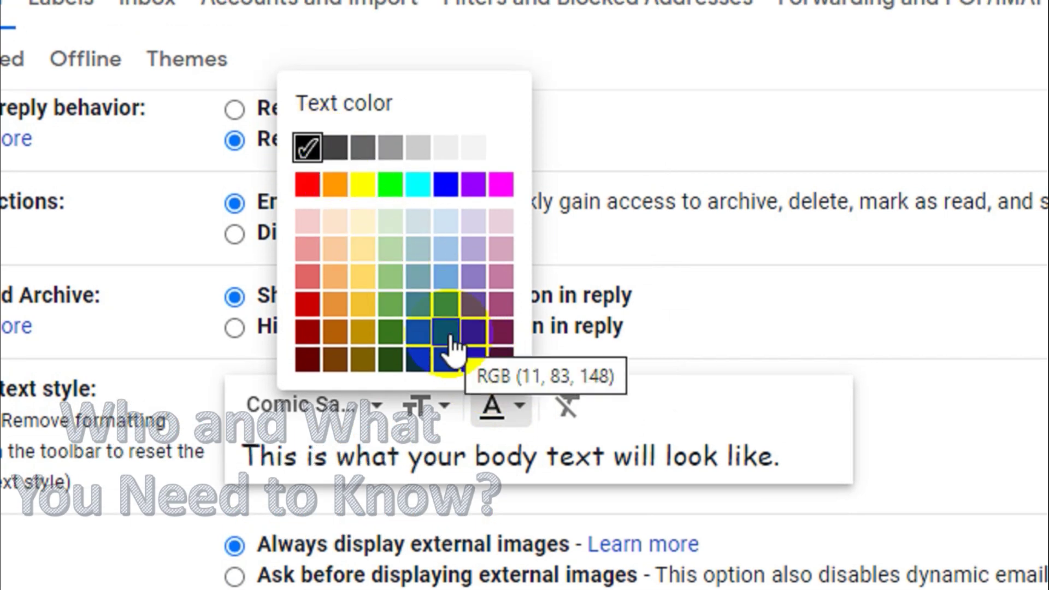
left_click(419, 185)
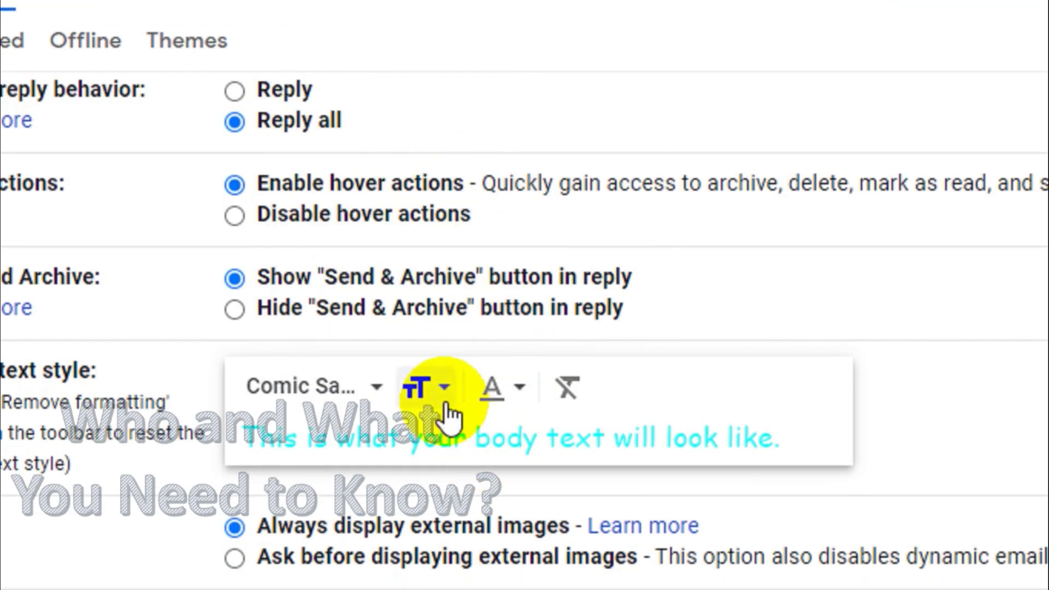
left_click(440, 407)
left_click(495, 407)
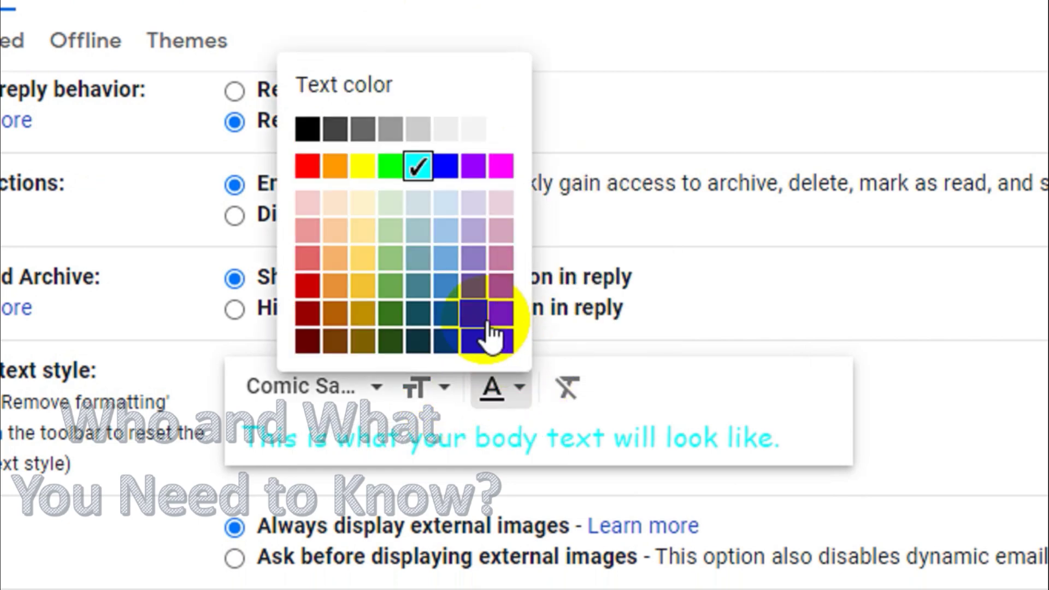
left_click(500, 342)
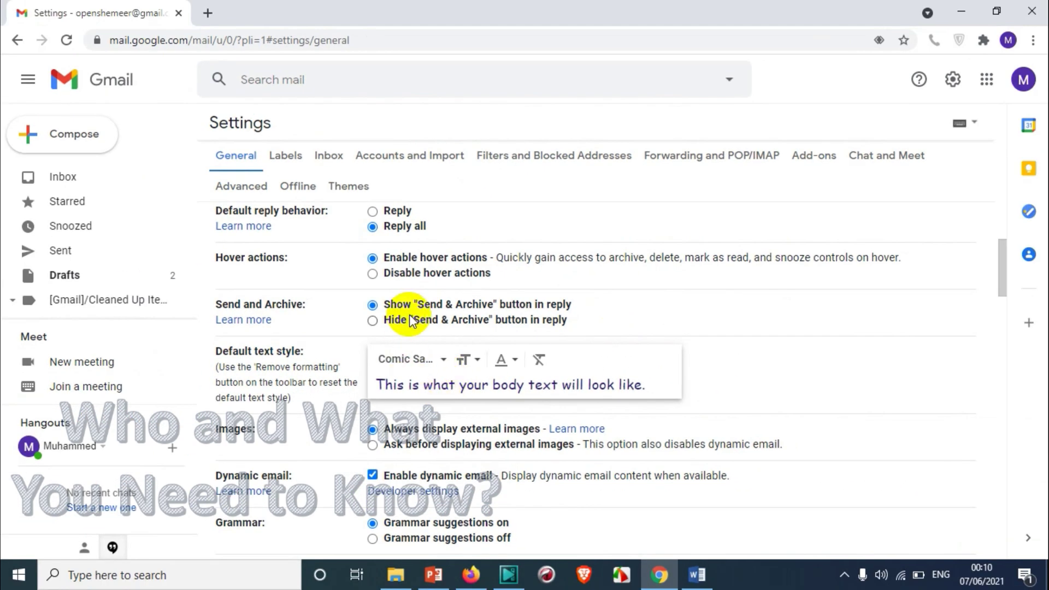
scroll(492, 350, "down", 15)
scroll(477, 419, "down", 10)
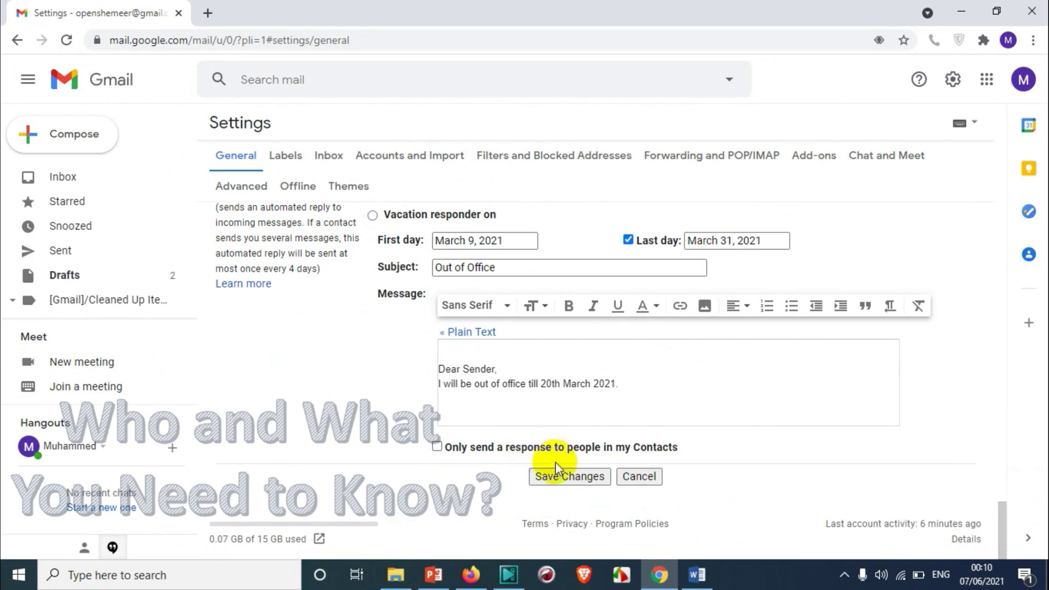
left_click(566, 474)
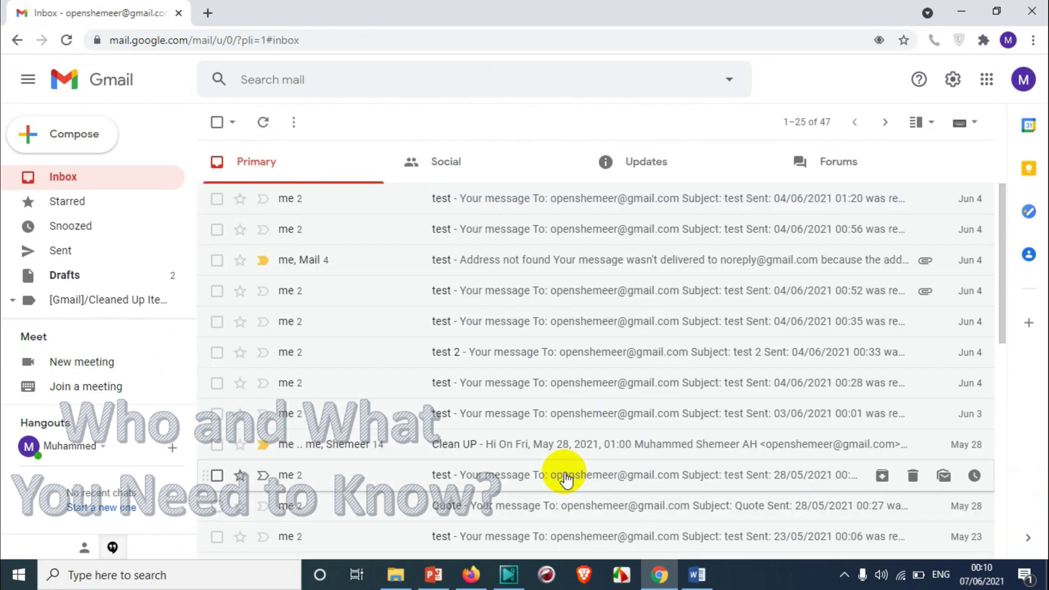
Start a new message with body text 'tgfgh' and confirm its size is Large.
left_click(59, 144)
left_click(654, 302)
type("tgfgh dtyfgjhgj")
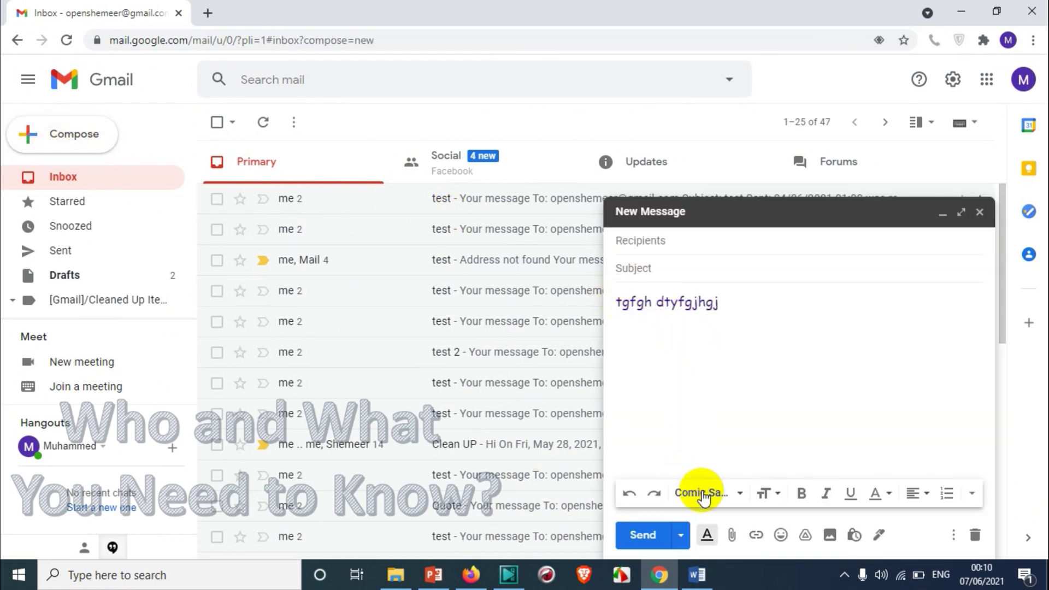
left_click(766, 495)
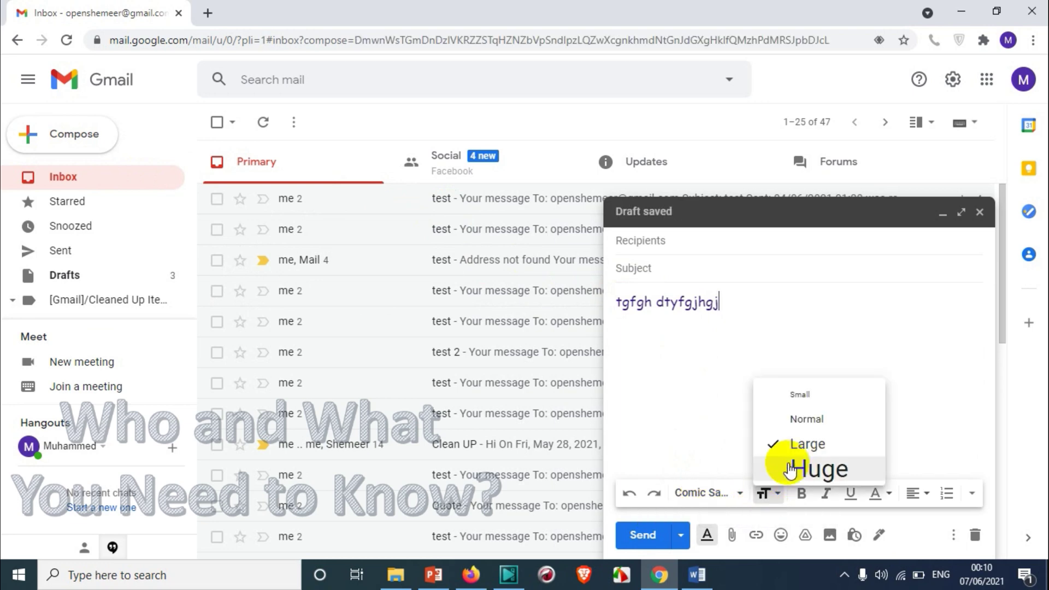
left_click(919, 401)
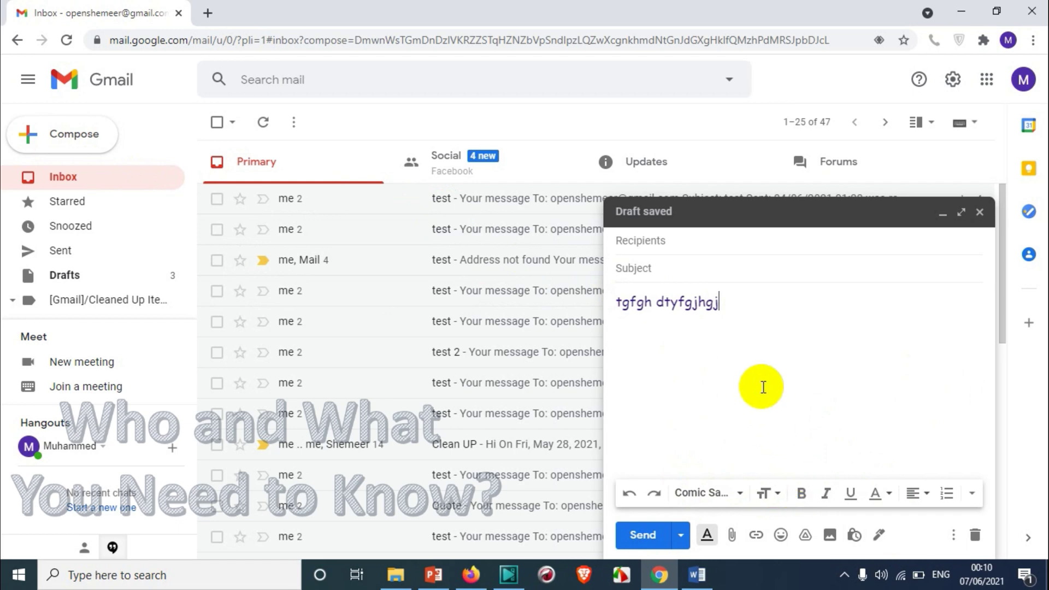
Make the body text bold and italic, unbold the second word, and close the draft.
left_click_drag(767, 332, 367, 274)
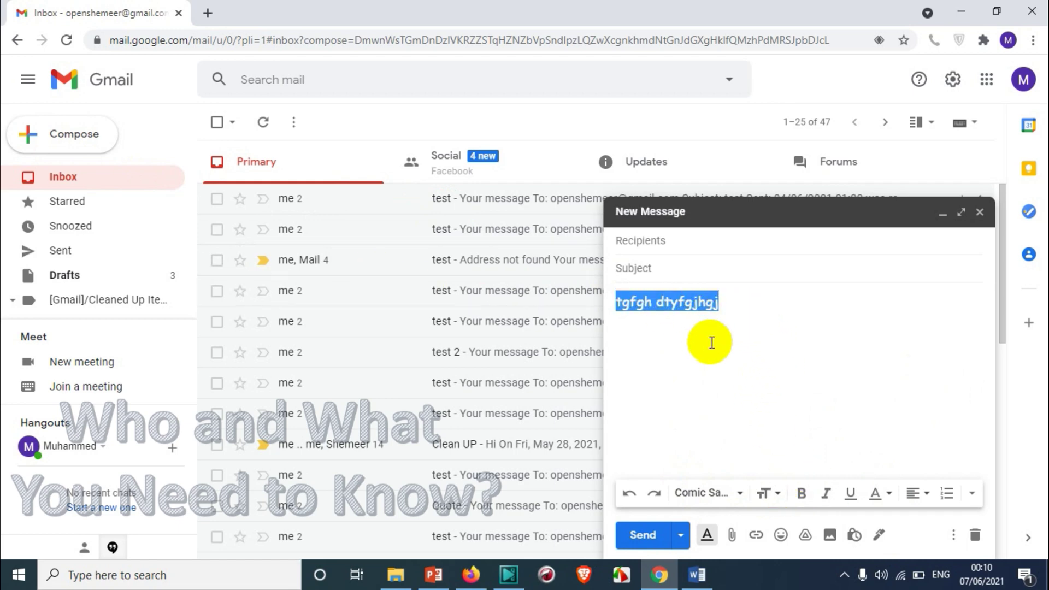
left_click(761, 324)
left_click_drag(761, 324, 293, 211)
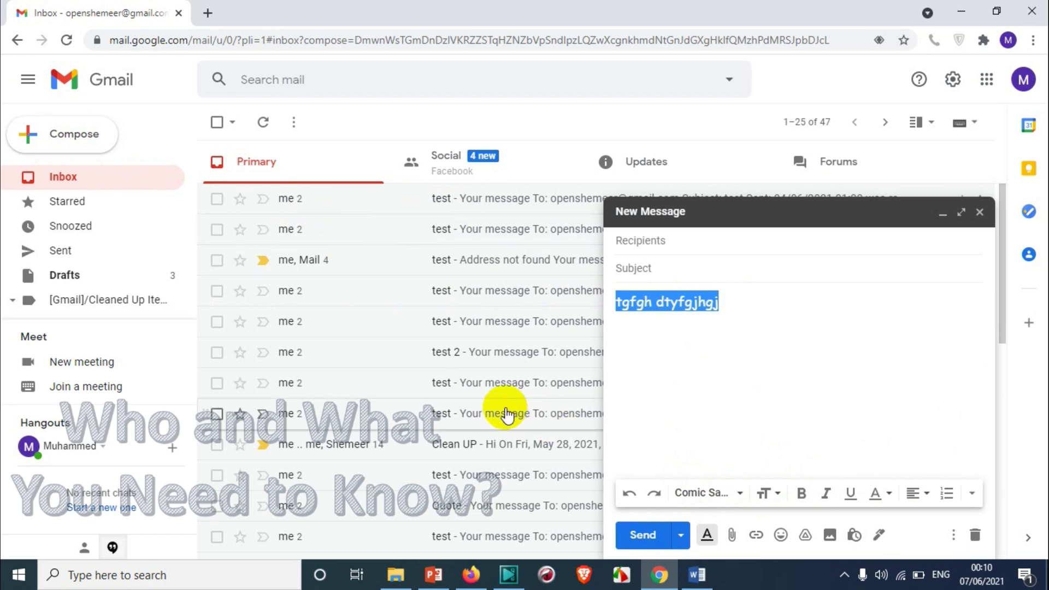
left_click(804, 495)
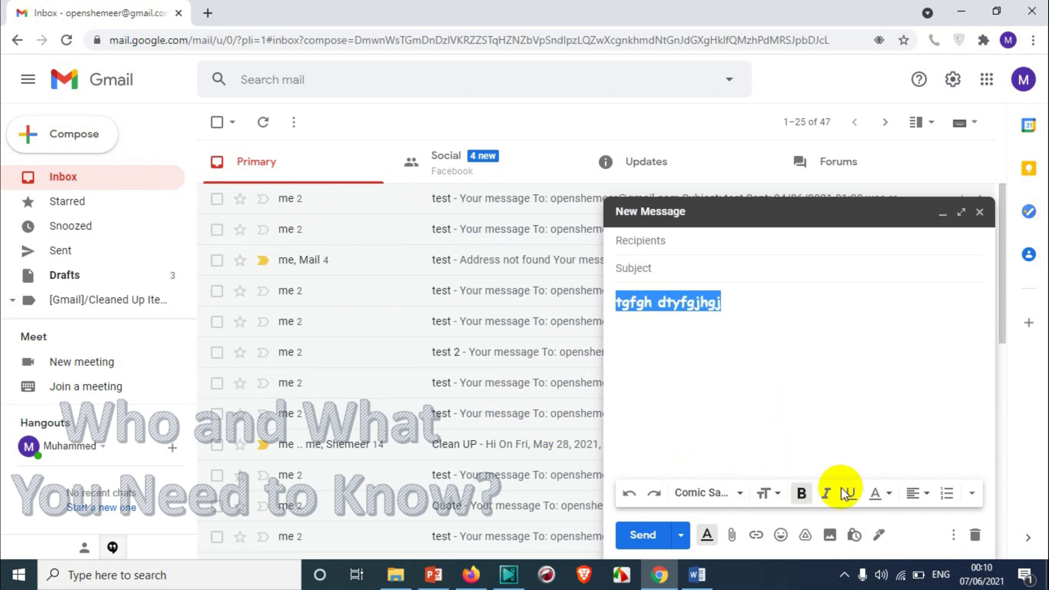
left_click(834, 489)
left_click(757, 311)
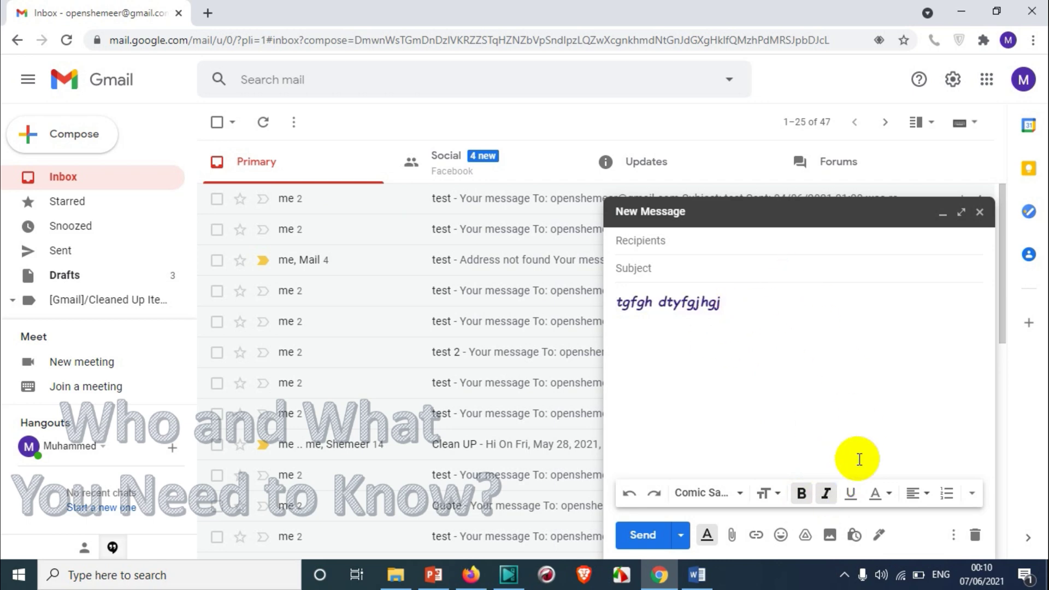
left_click_drag(785, 305, 661, 300)
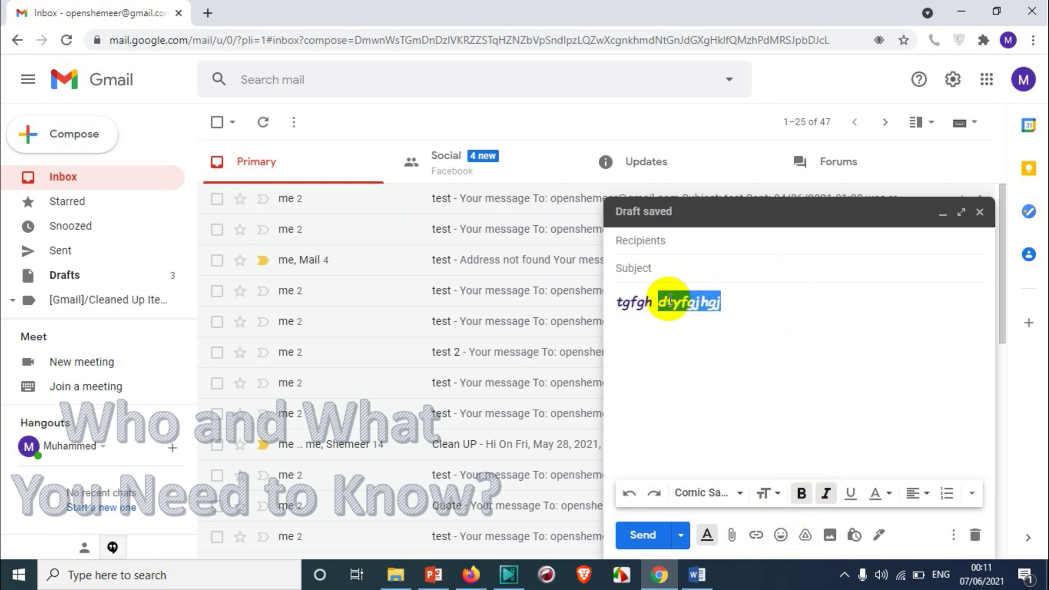
left_click(803, 495)
left_click(799, 382)
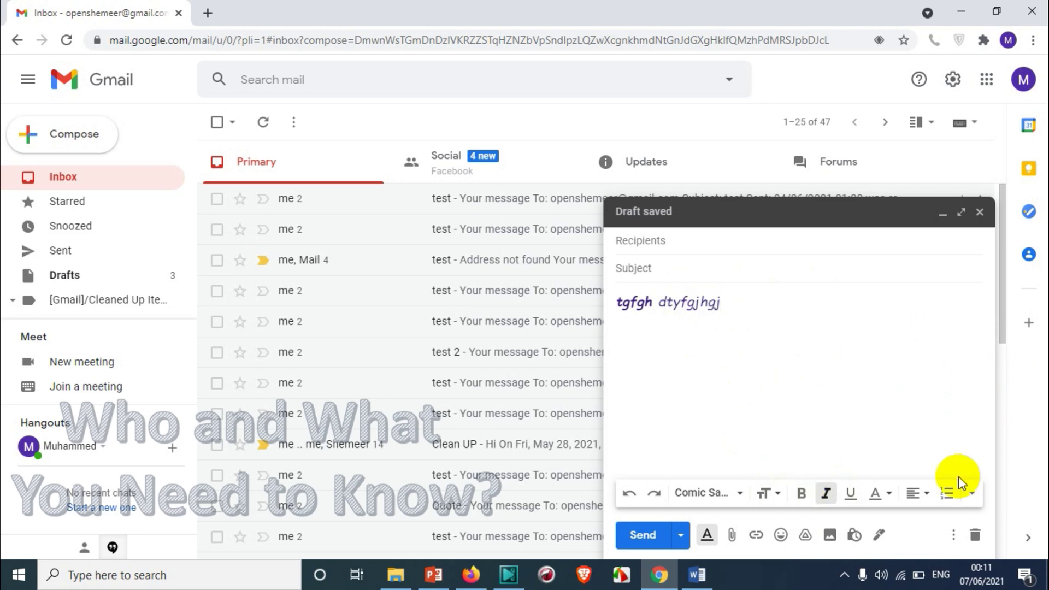
left_click(980, 212)
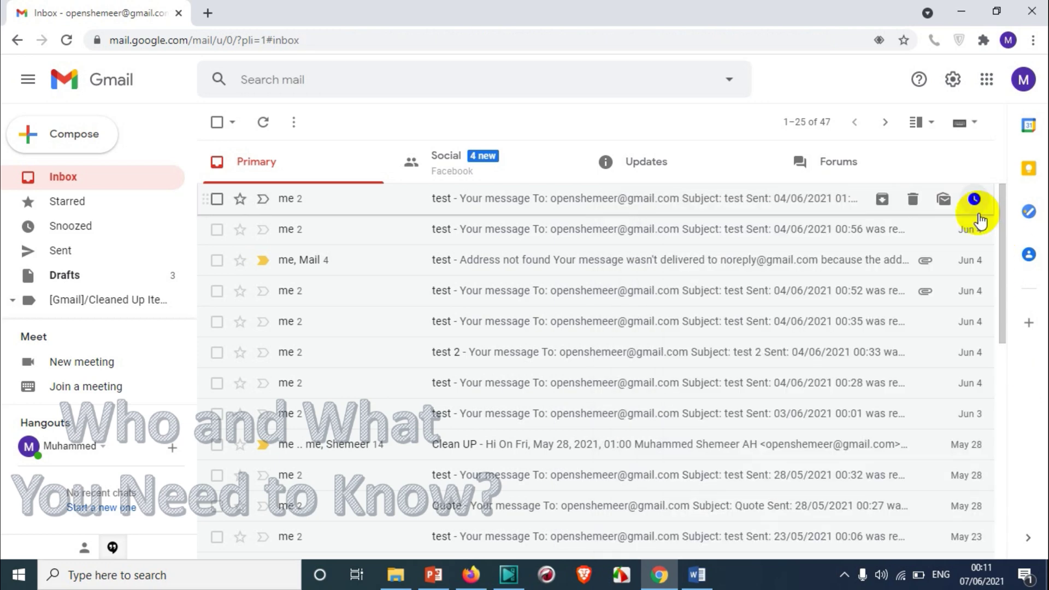